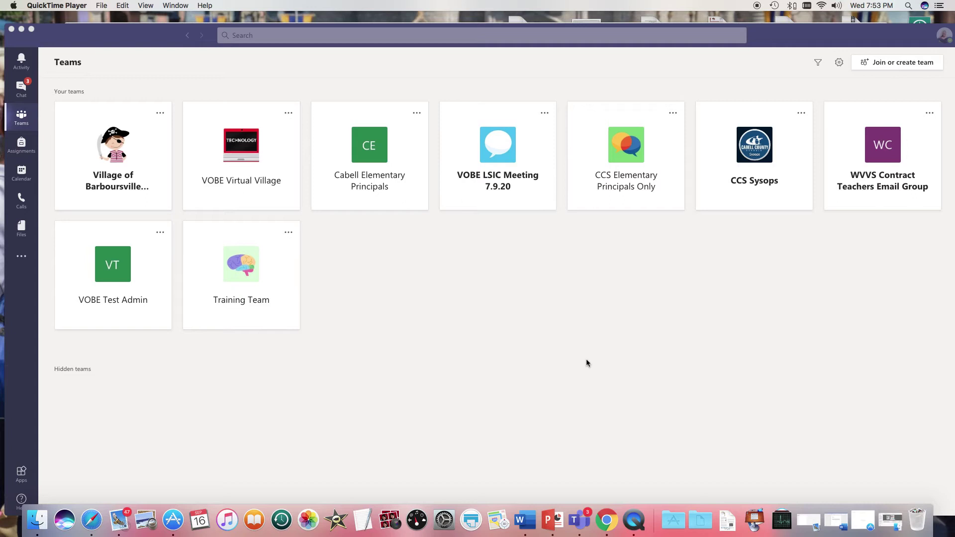
# Open the account's General settings, check that the new meeting experience is turned on, and close the settings
pyautogui.click(844, 39)
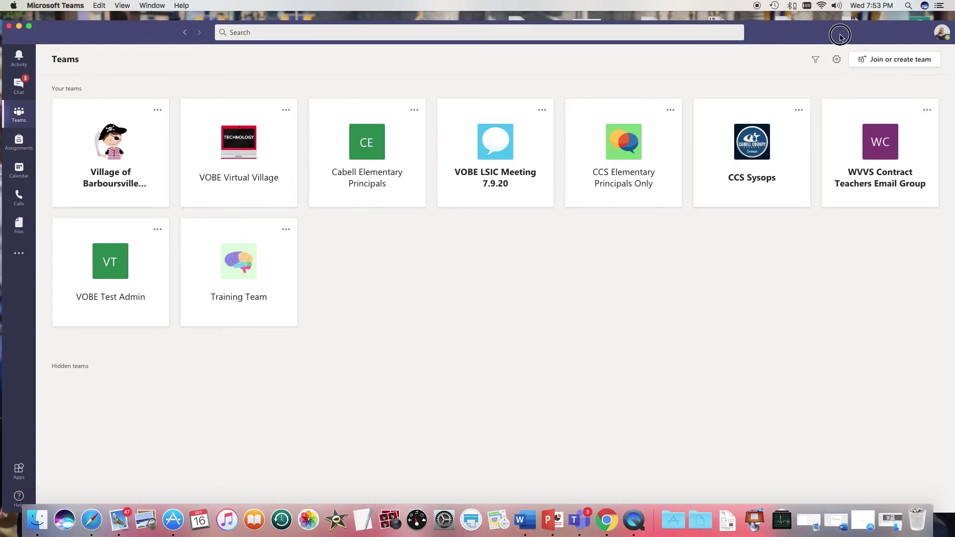
pyautogui.click(941, 36)
pyautogui.click(809, 138)
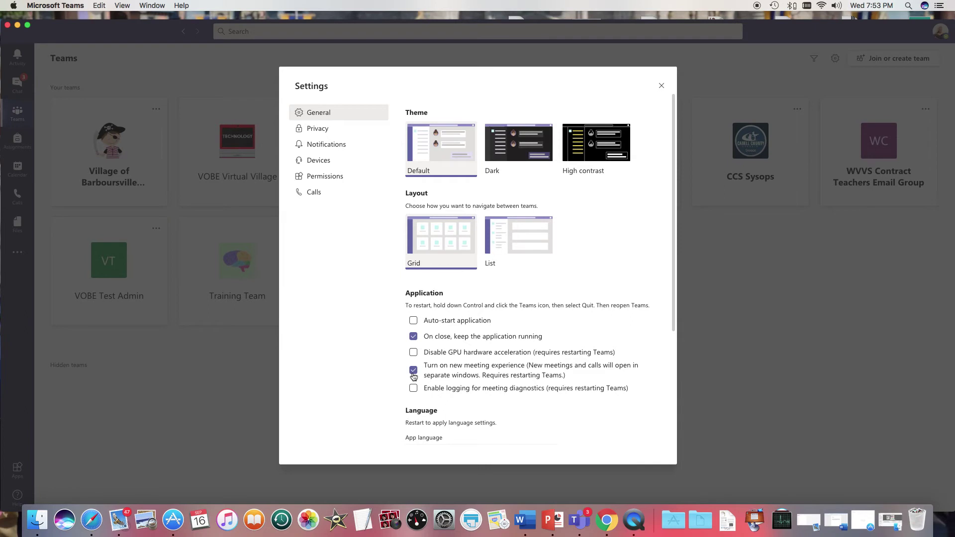
pyautogui.click(62, 7)
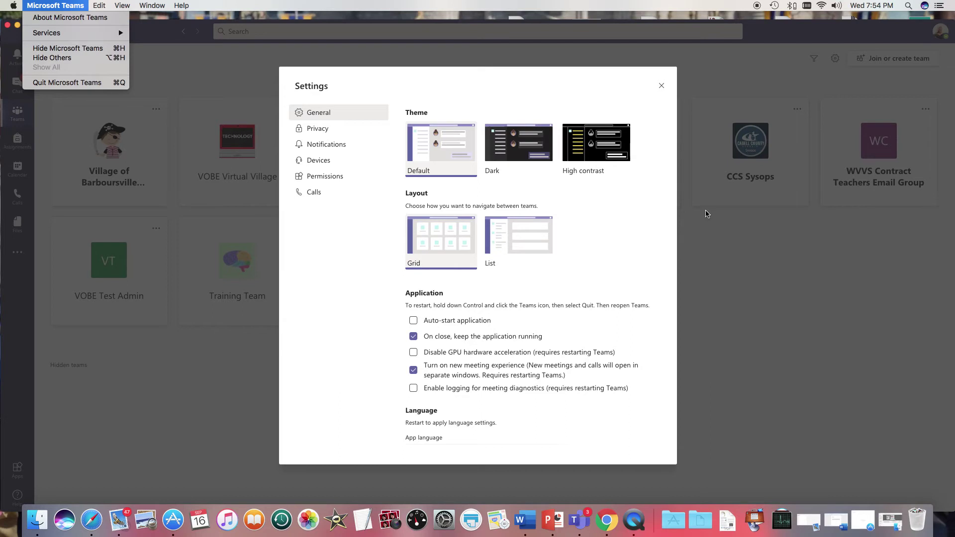
pyautogui.click(661, 89)
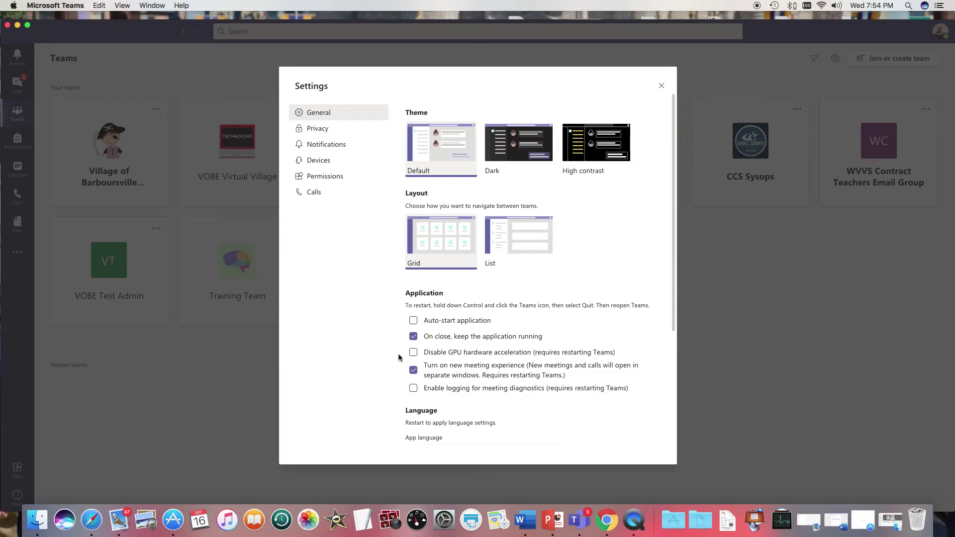
pyautogui.click(661, 86)
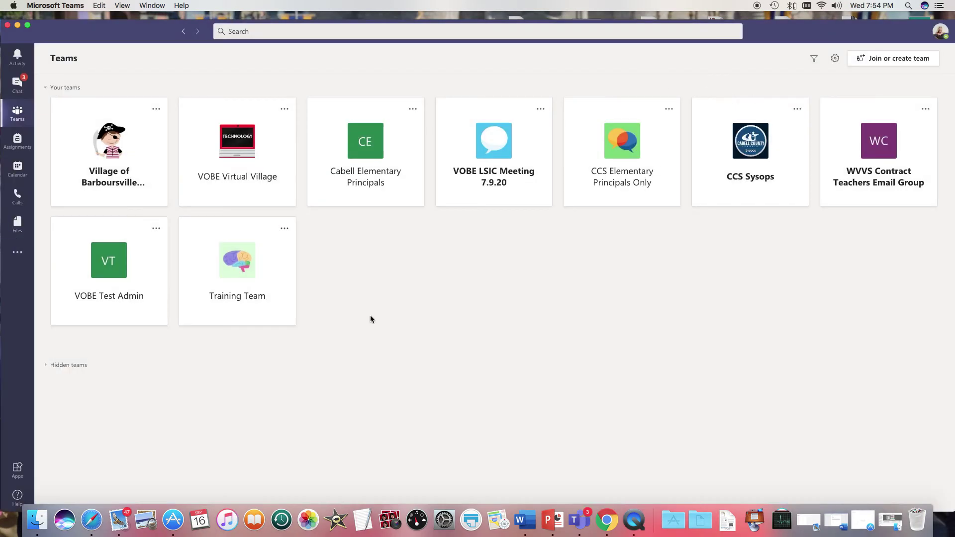
pyautogui.click(240, 268)
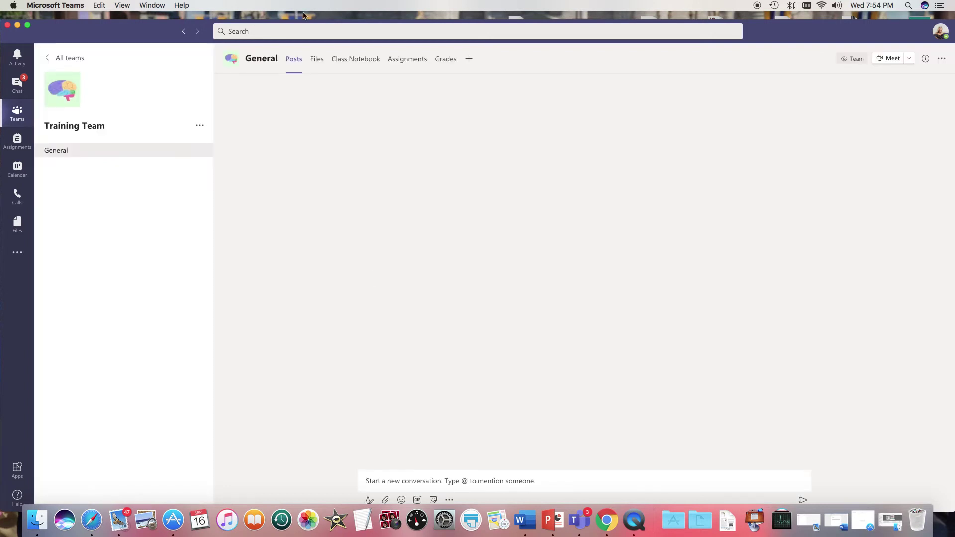
pyautogui.click(909, 58)
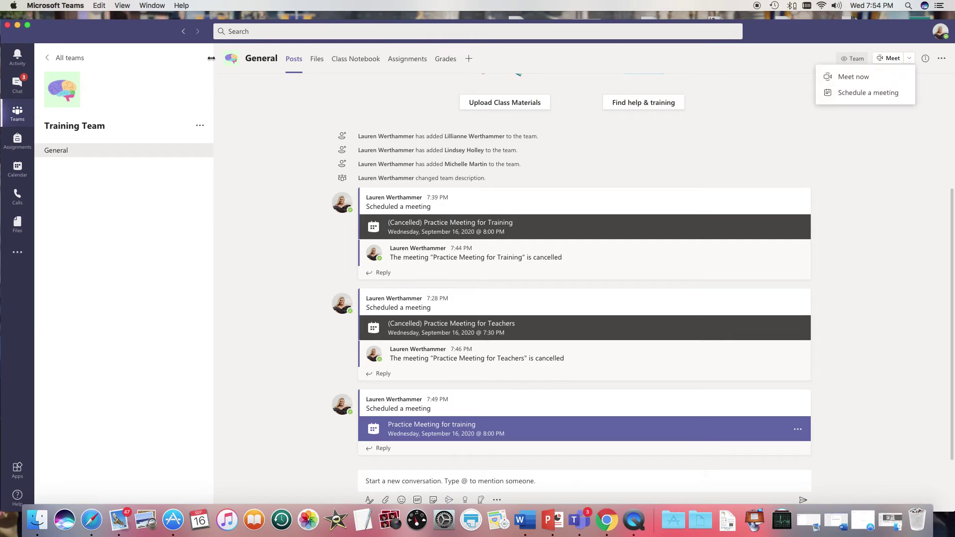
pyautogui.click(856, 93)
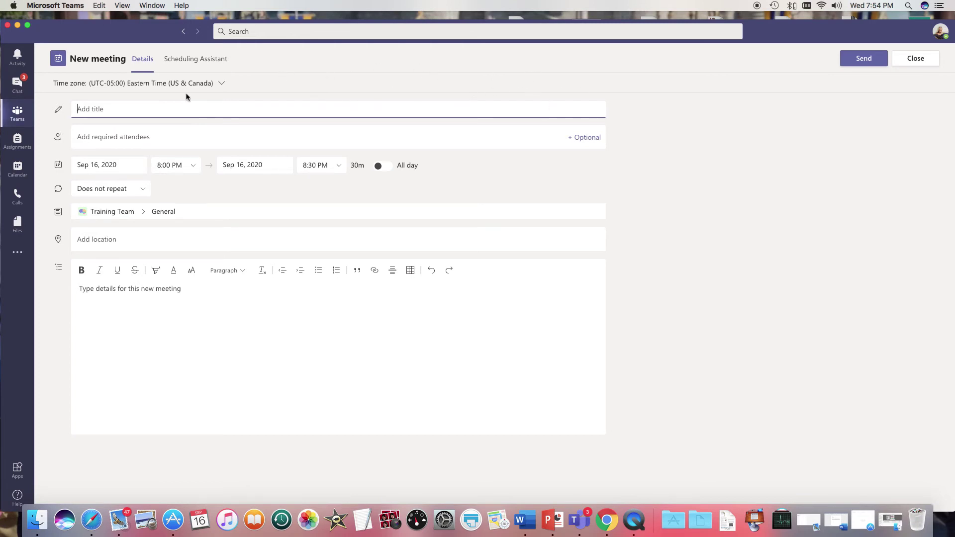
pyautogui.write('hnsnann')
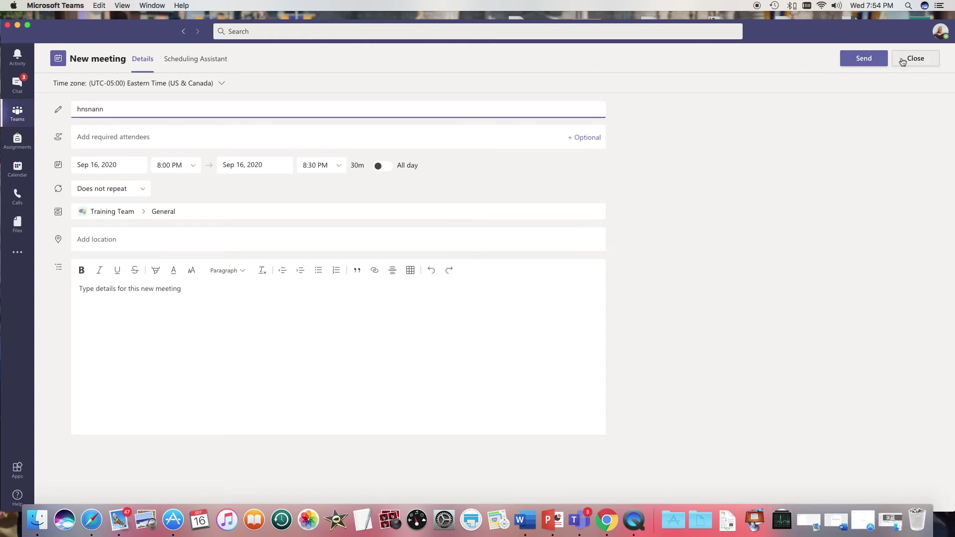
pyautogui.click(919, 61)
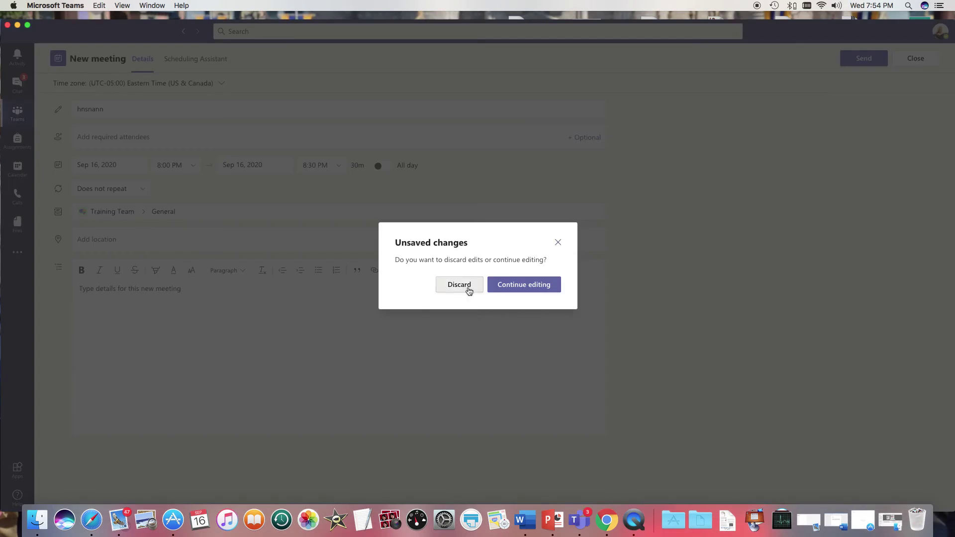
pyautogui.click(459, 285)
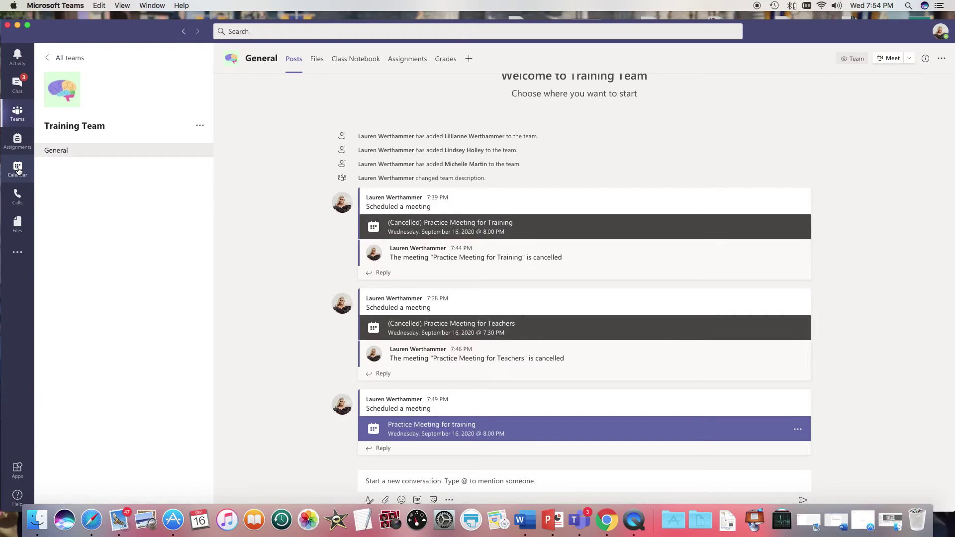
# Open the 8:00 PM "Practice Meeting for training" from the calendar and bring up its meeting options in Chrome
pyautogui.click(18, 170)
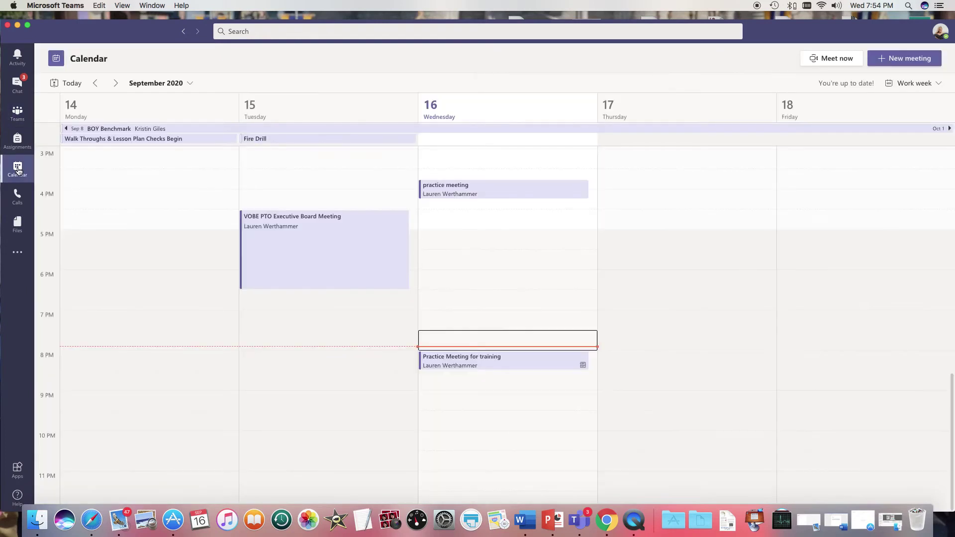
pyautogui.click(460, 365)
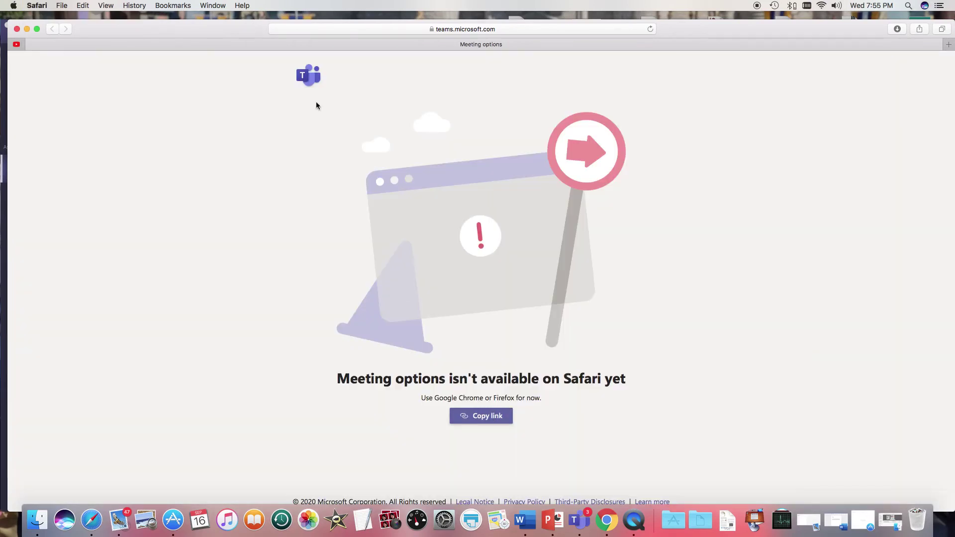
pyautogui.moveTo(190, 28); pyautogui.dragTo(181, 119)
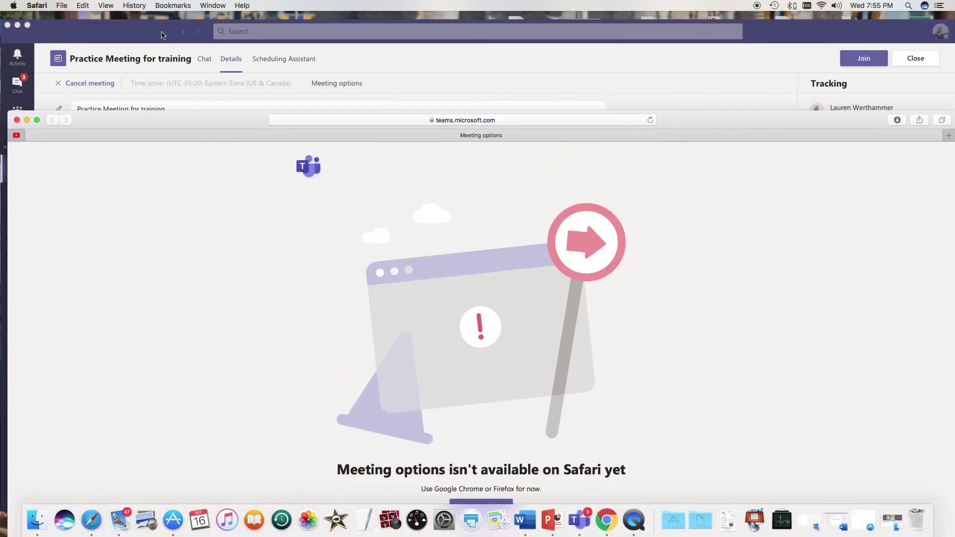
pyautogui.click(157, 35)
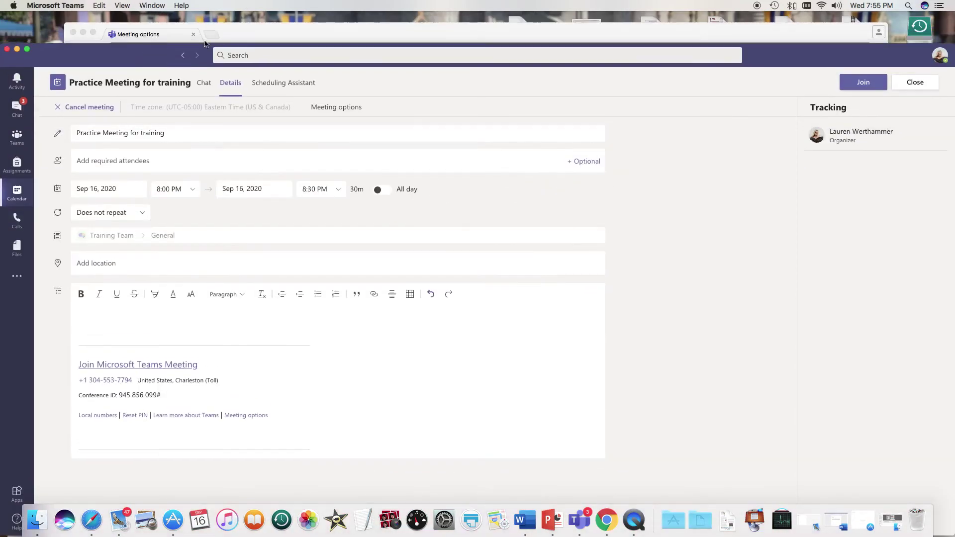
pyautogui.press('super+Tab')
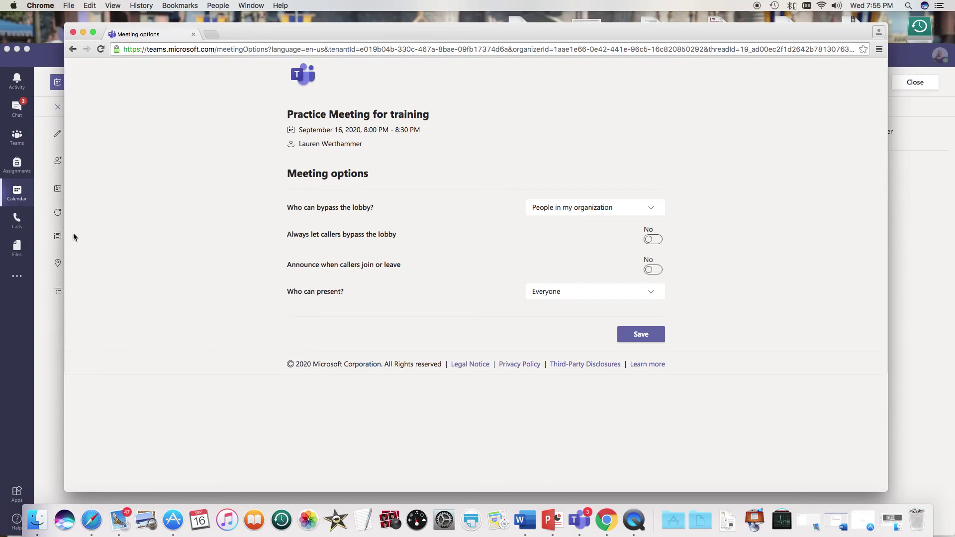
pyautogui.click(22, 311)
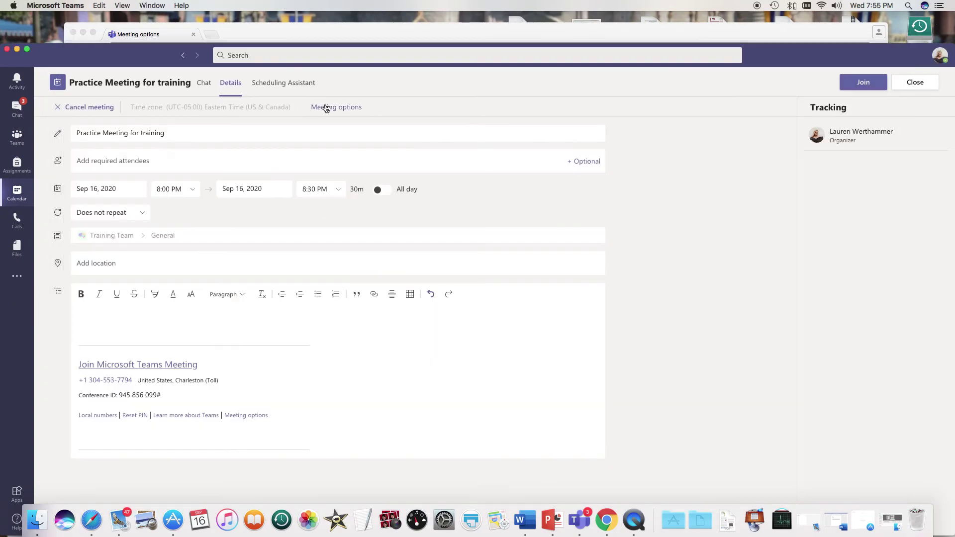
pyautogui.click(326, 107)
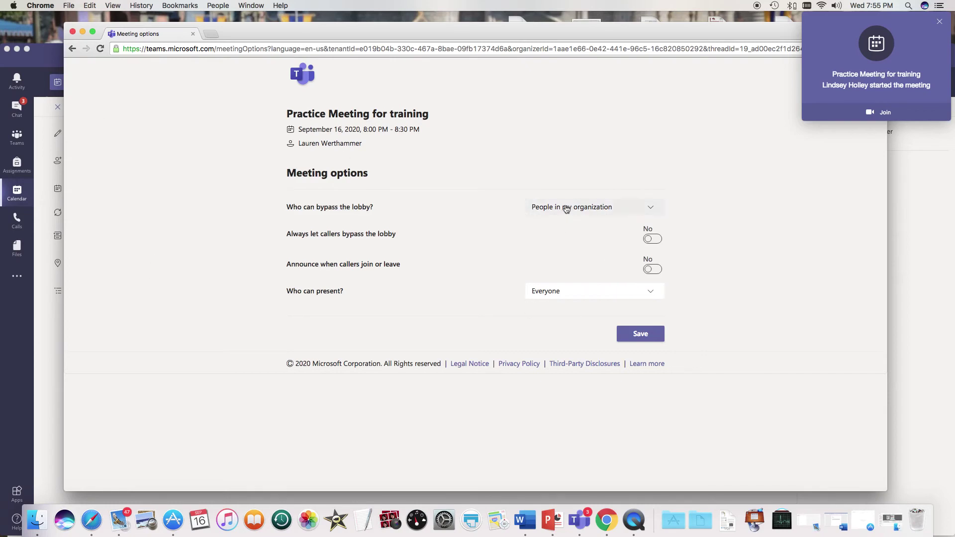
# Set both who can bypass the lobby and who can present to "Only me", and save the meeting options
pyautogui.click(362, 207)
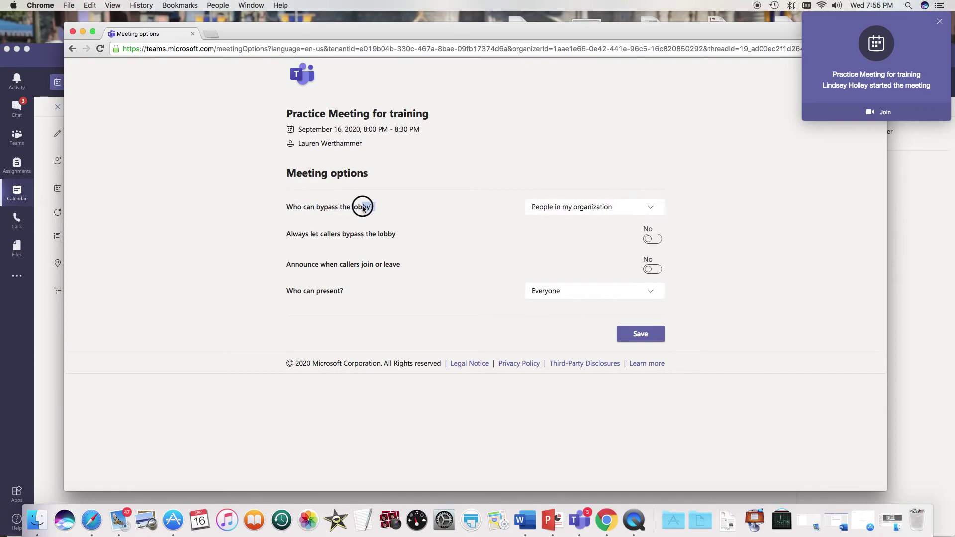
pyautogui.moveTo(363, 207); pyautogui.dragTo(543, 207)
pyautogui.click(557, 208)
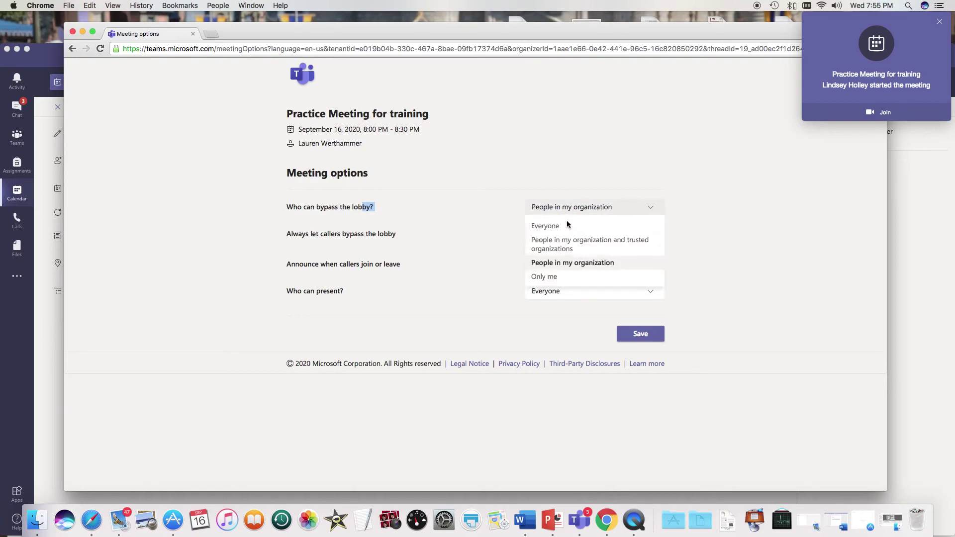
pyautogui.click(548, 278)
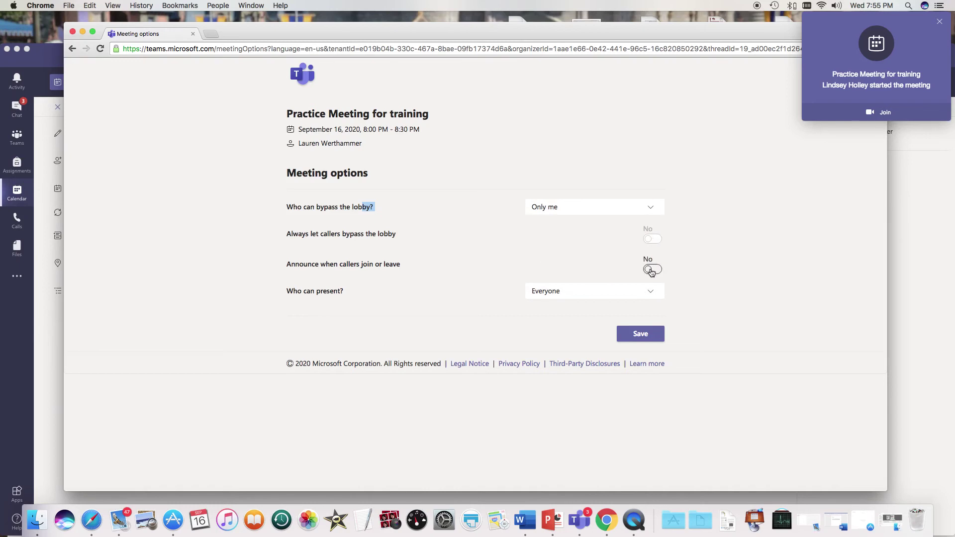
pyautogui.click(546, 295)
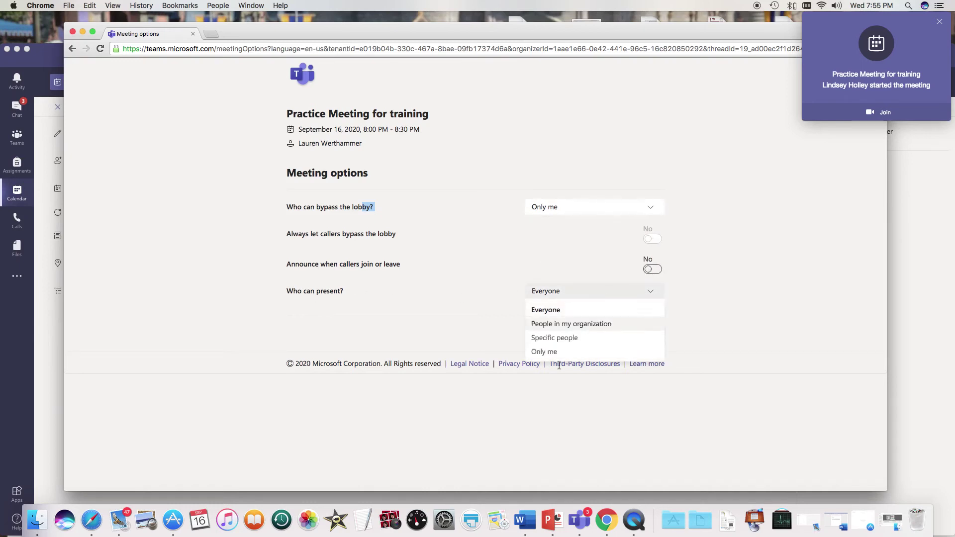
pyautogui.click(548, 352)
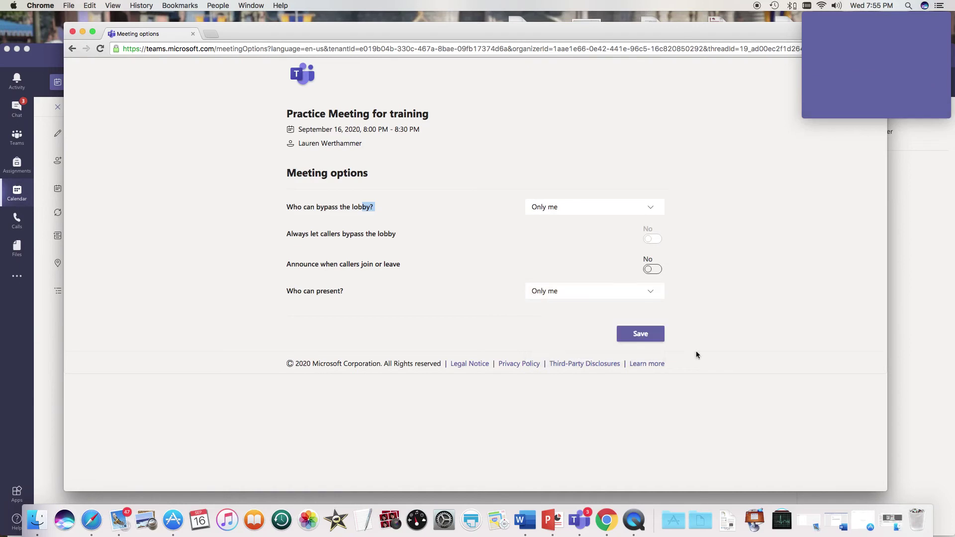
pyautogui.click(633, 334)
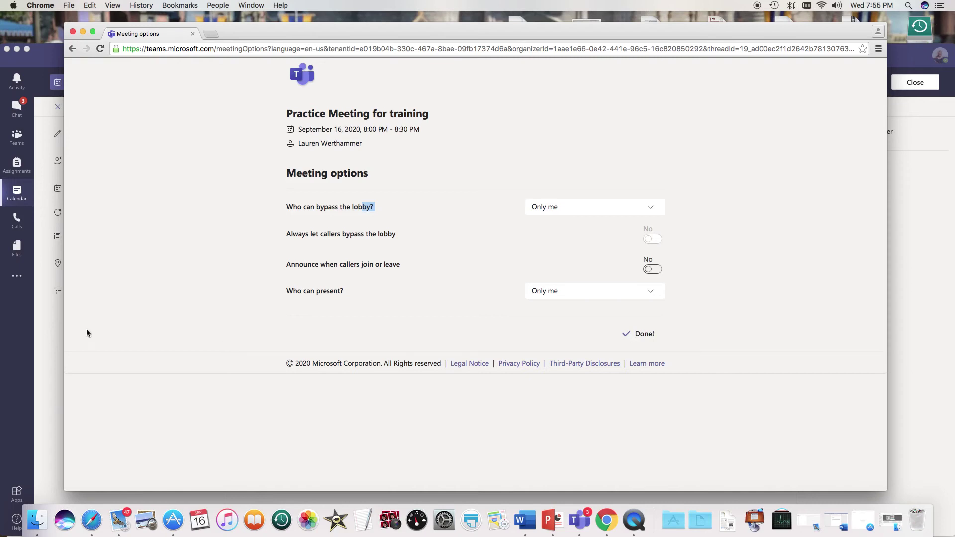
# Return to Microsoft Teams and join the practice meeting with the camera on and the microphone muted
pyautogui.click(28, 392)
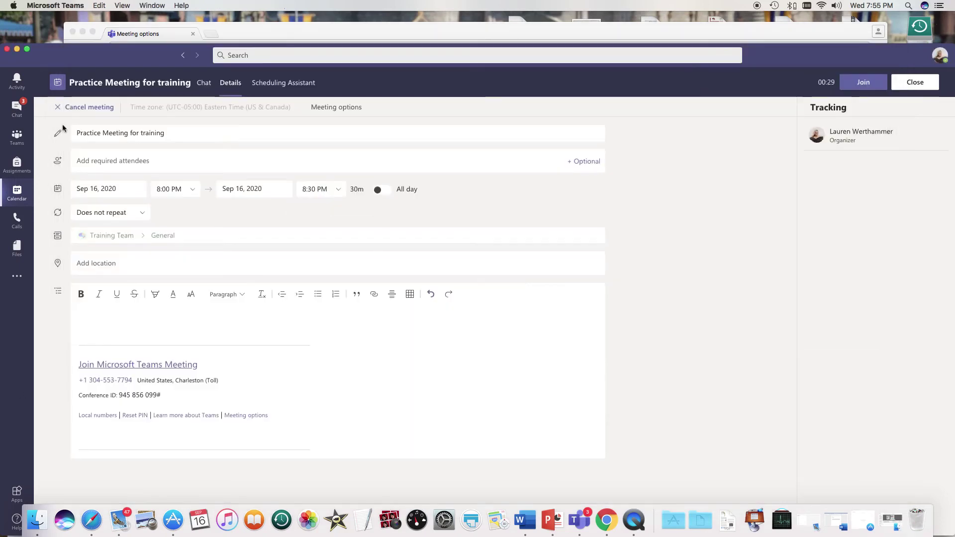
pyautogui.click(863, 83)
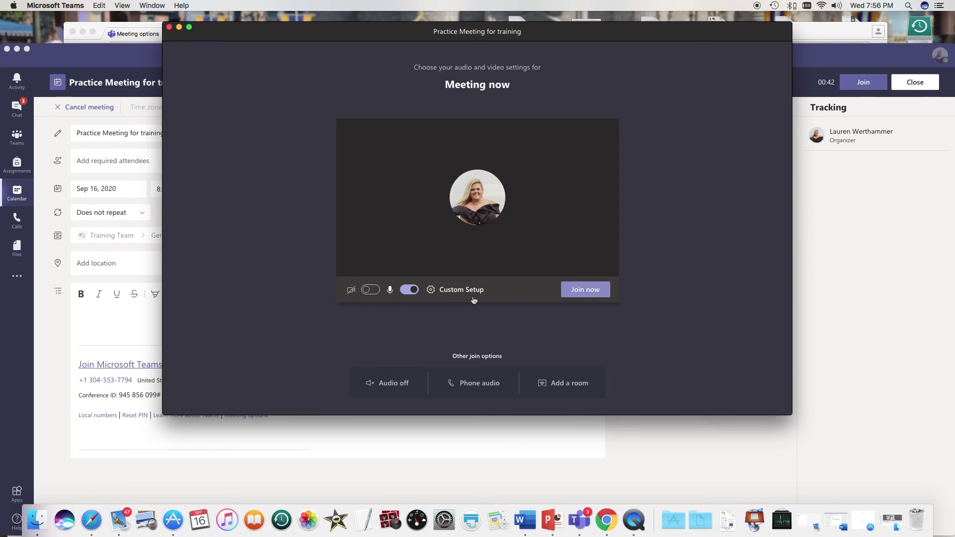
pyautogui.click(369, 292)
pyautogui.click(409, 290)
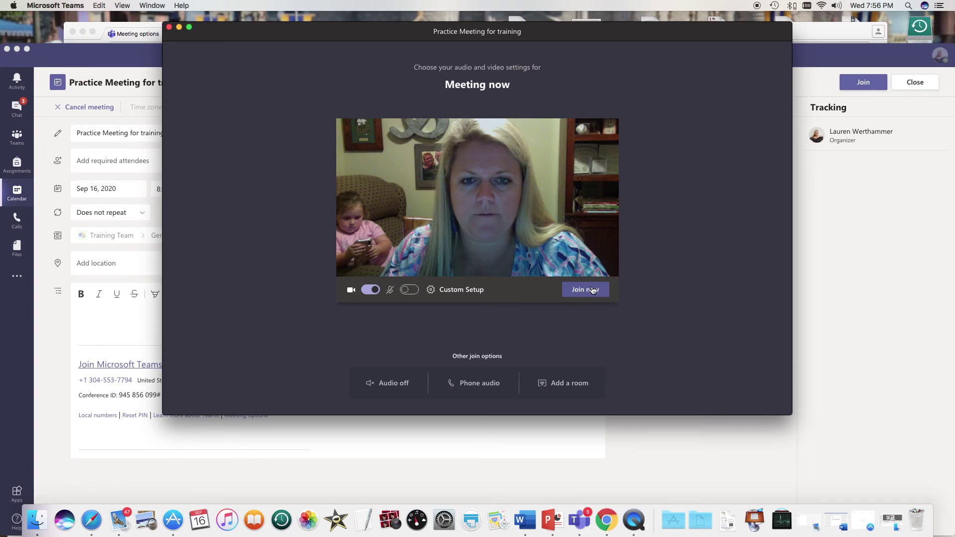
pyautogui.click(592, 290)
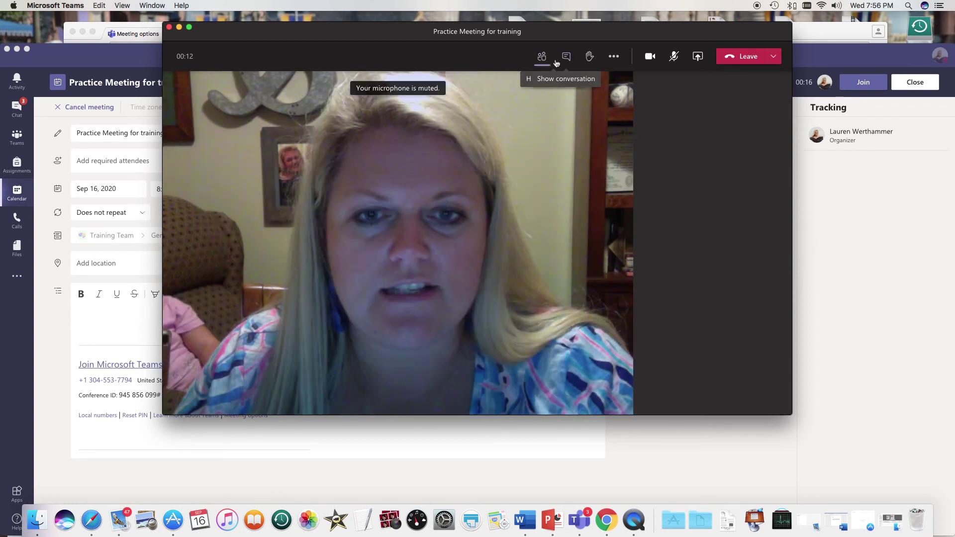
# Show the meeting's participants and request that suggested team members join
pyautogui.click(553, 59)
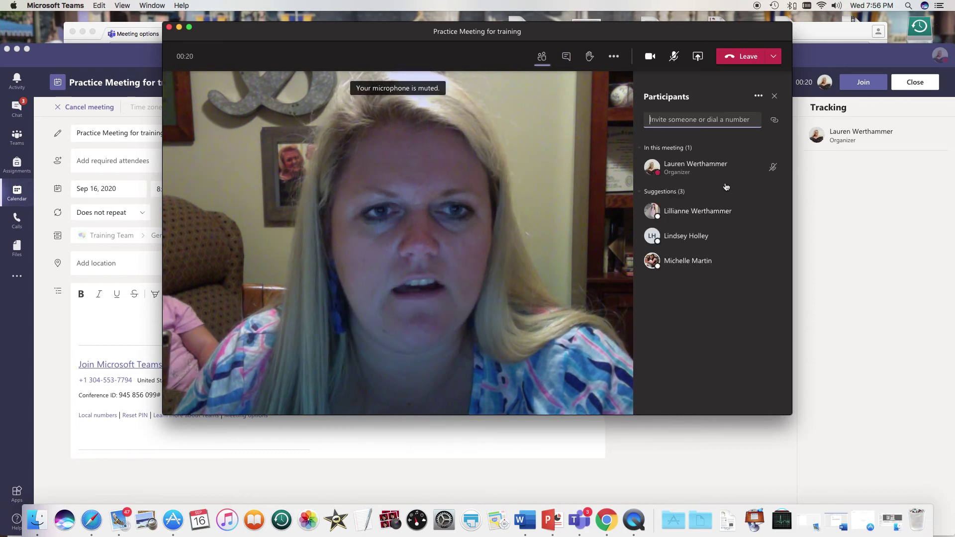
pyautogui.click(753, 211)
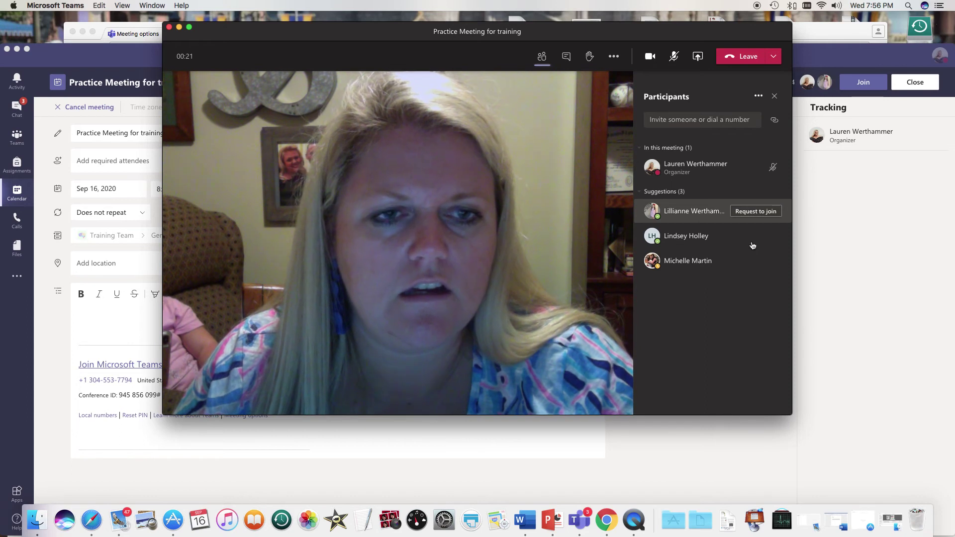
pyautogui.moveTo(733, 278)
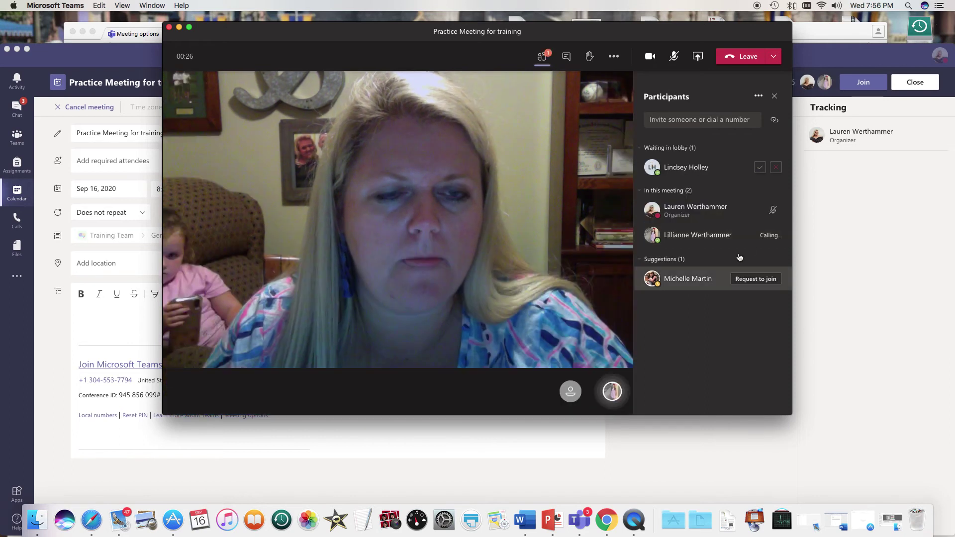
pyautogui.click(752, 282)
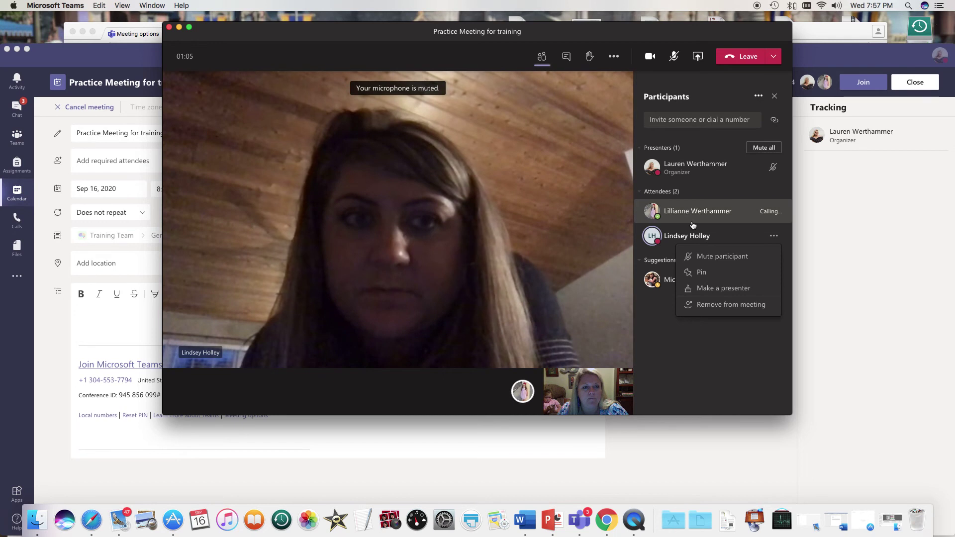
# Mute the attendee whose video is showing in the meeting
pyautogui.click(774, 236)
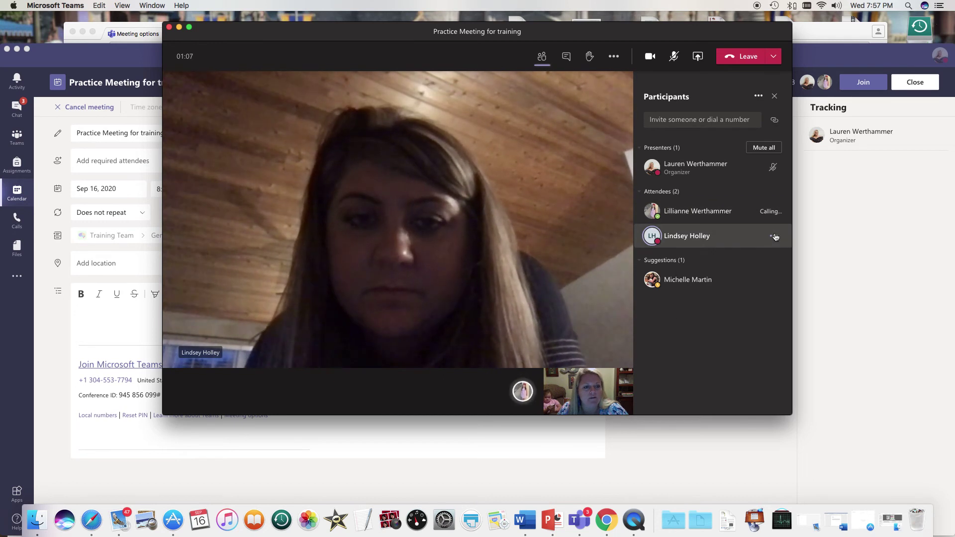
pyautogui.click(767, 242)
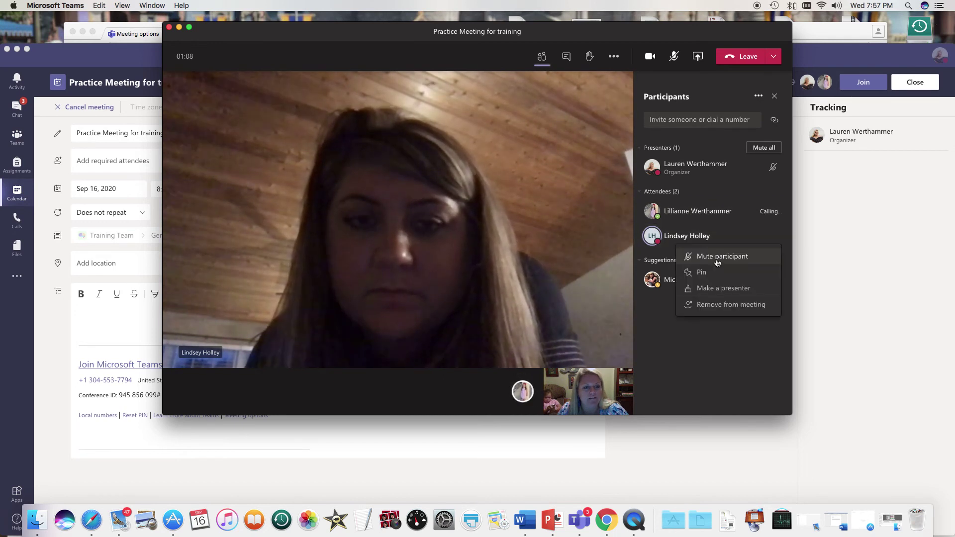
pyautogui.click(717, 256)
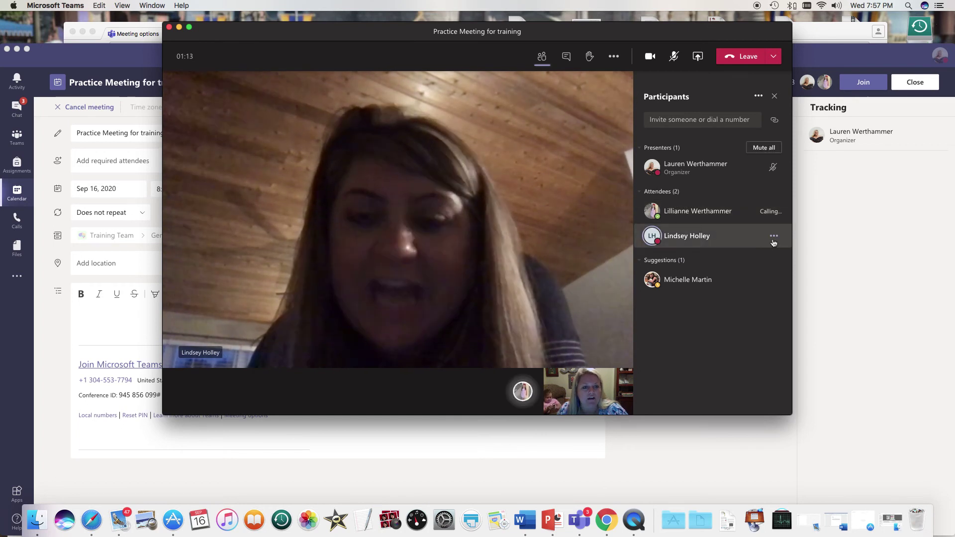
# Unmute your own microphone to speak in the meeting, and mute it again
pyautogui.click(773, 236)
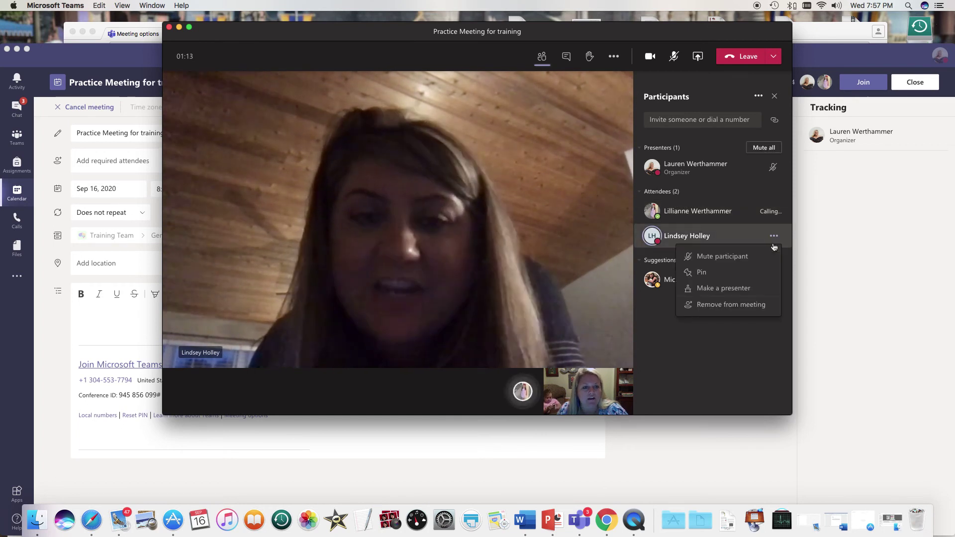
pyautogui.click(684, 79)
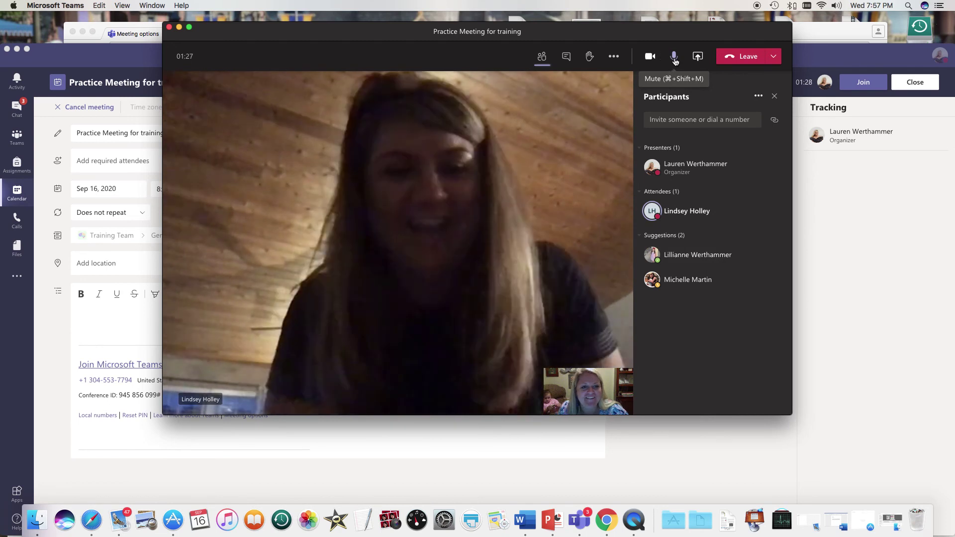
pyautogui.click(675, 60)
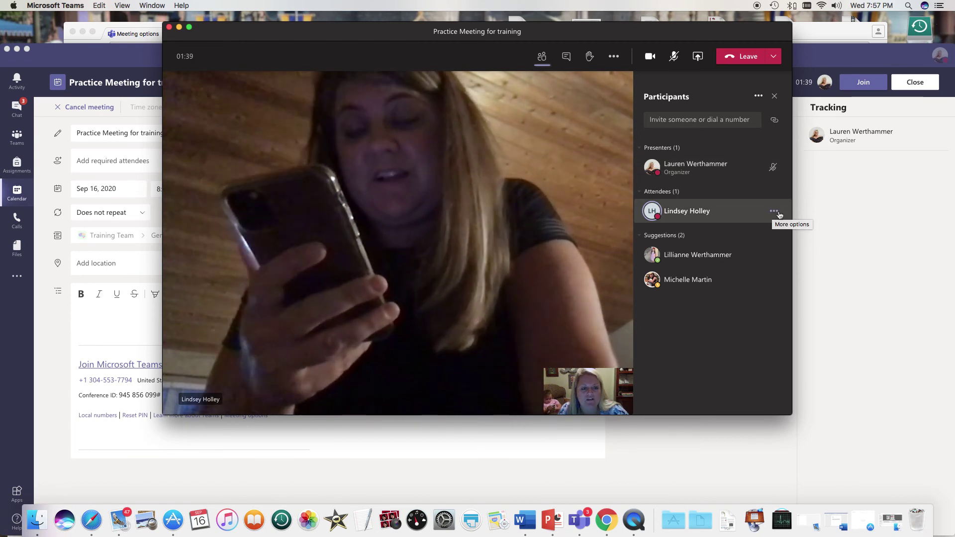
# Make the attendee whose video is showing a presenter, and confirm the change of who can present
pyautogui.click(779, 215)
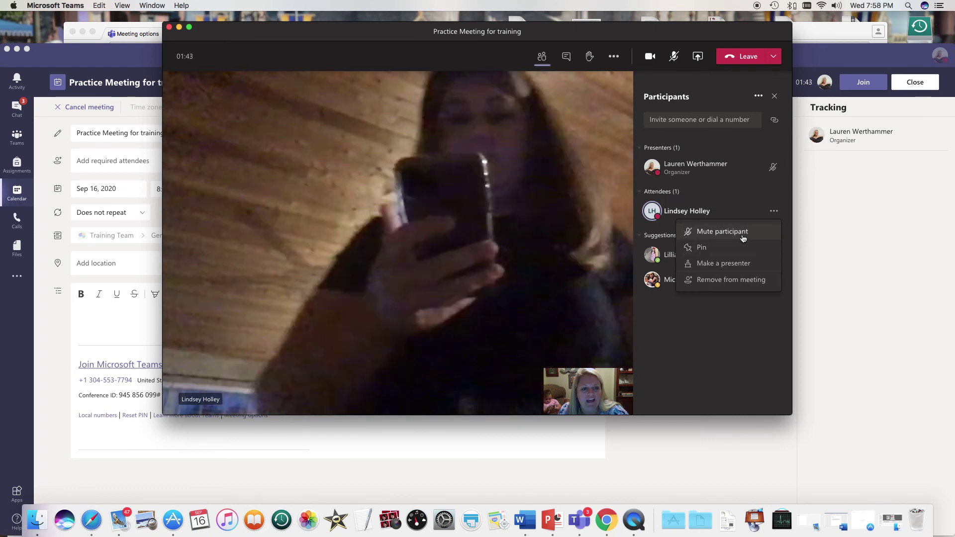
pyautogui.click(740, 269)
pyautogui.click(593, 244)
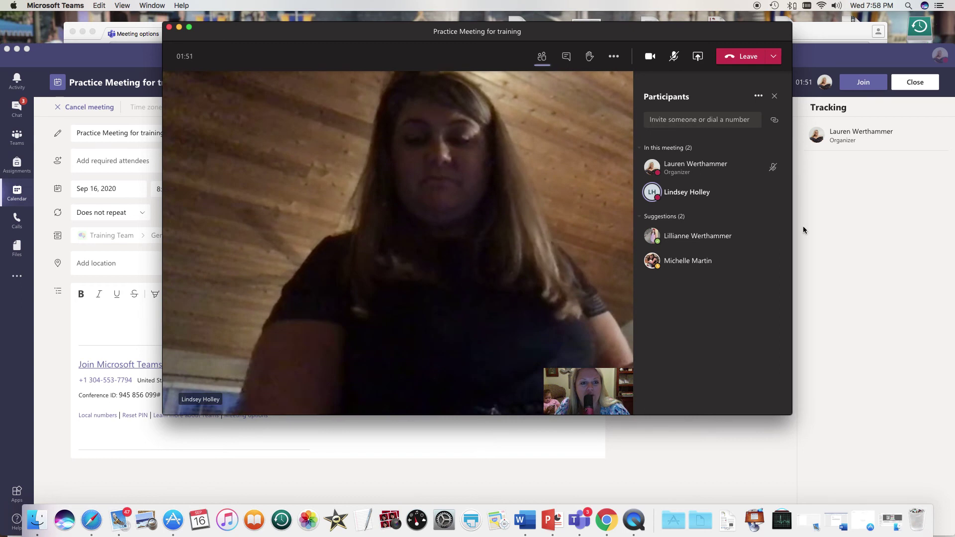
# Change the new presenter back to an attendee and confirm the change
pyautogui.click(773, 193)
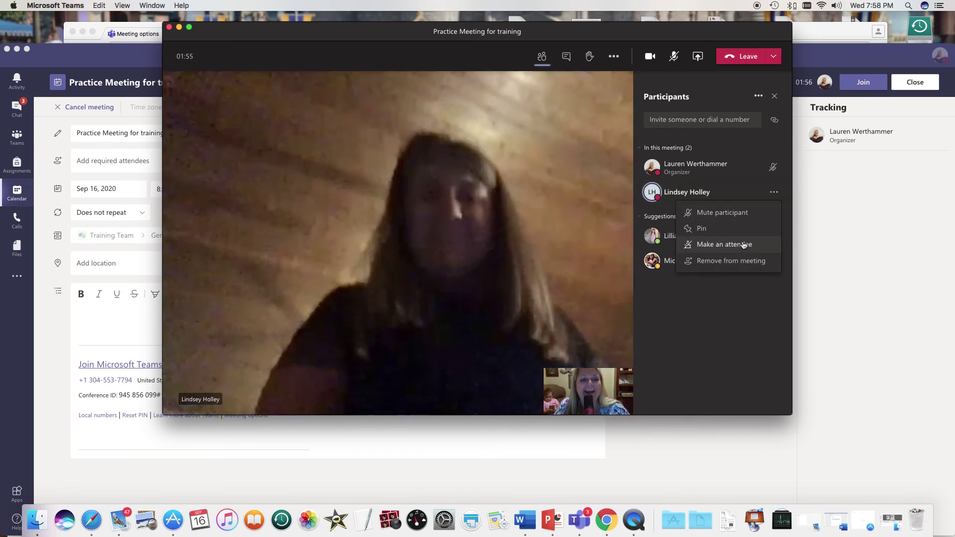
pyautogui.click(742, 244)
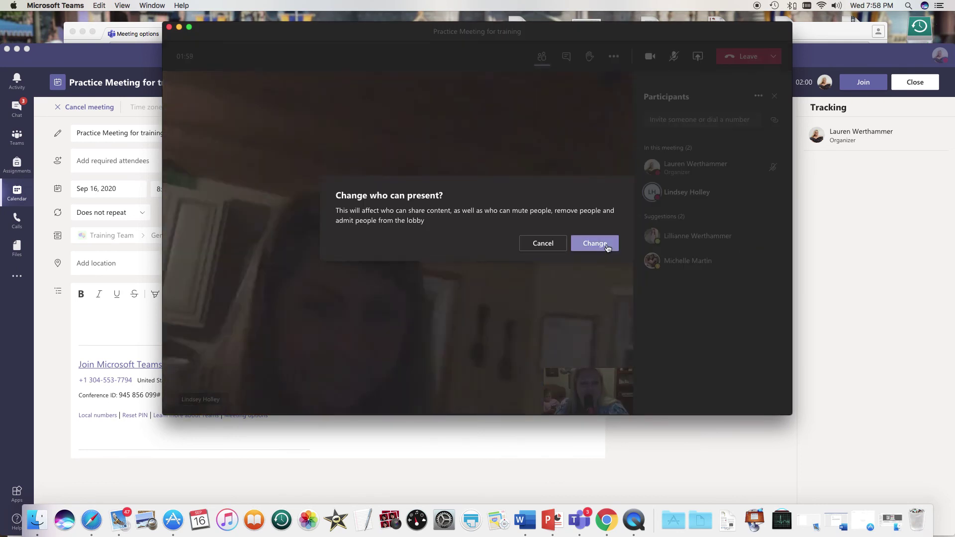
pyautogui.click(595, 243)
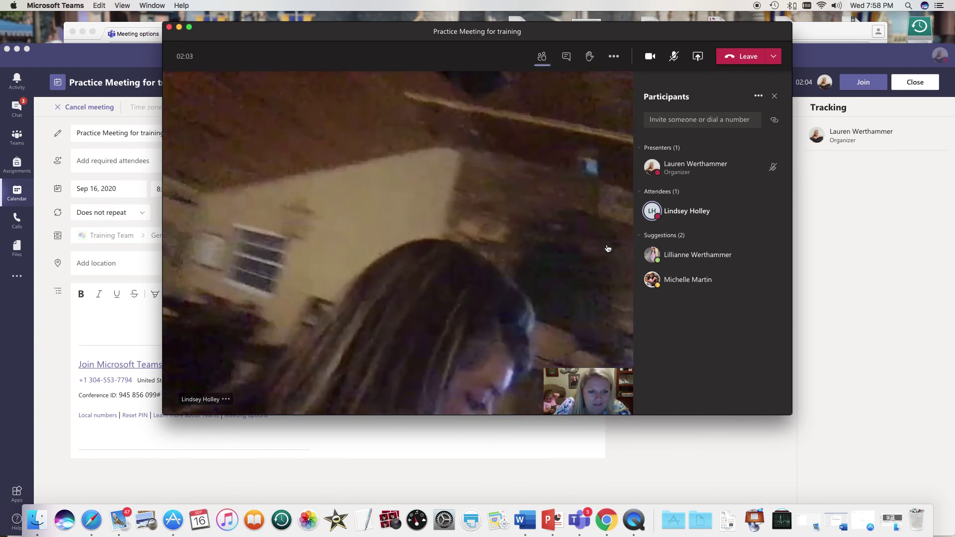
# View the participant list's permission and attendance options, and briefly show the device settings
pyautogui.moveTo(691, 208)
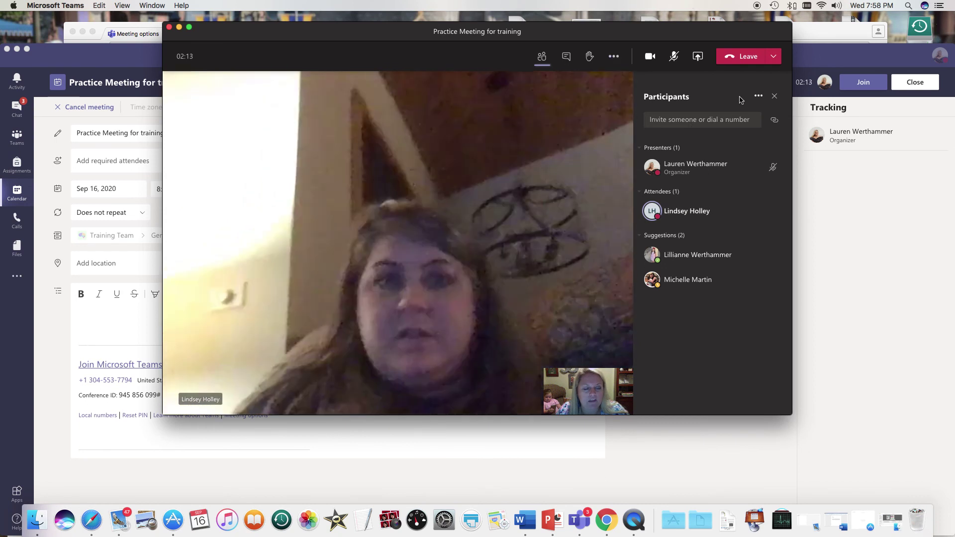
pyautogui.click(758, 99)
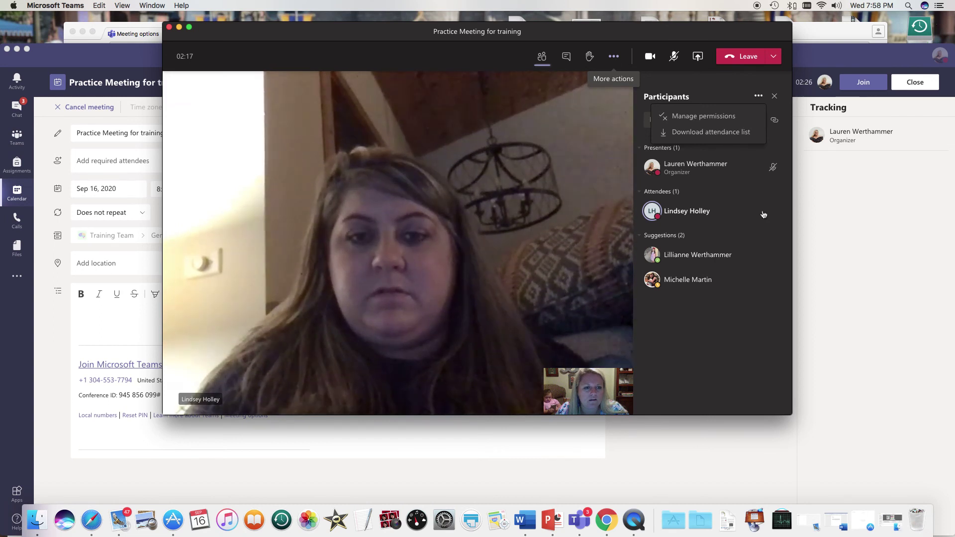
pyautogui.click(613, 57)
pyautogui.click(602, 82)
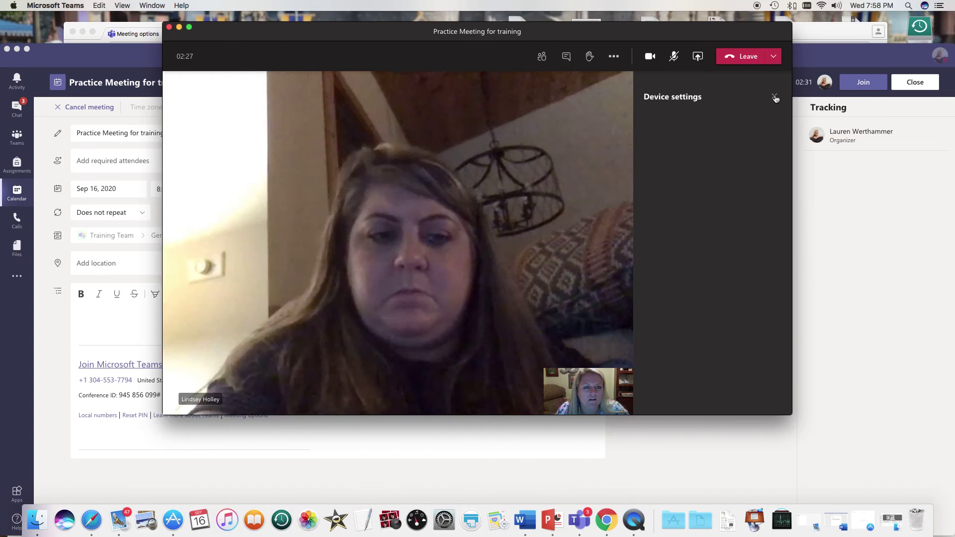
pyautogui.click(599, 51)
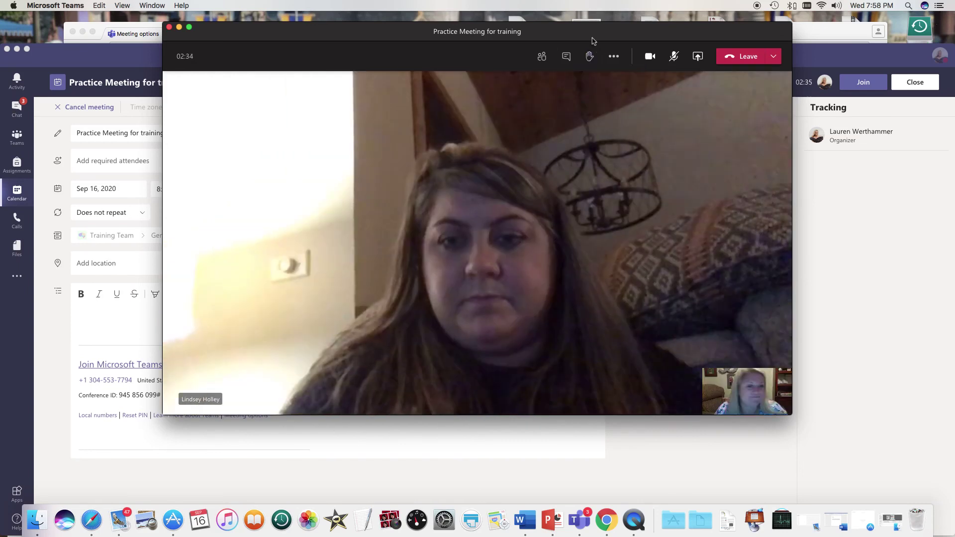
# Show the meeting details, follow their meeting options link, and close the details
pyautogui.click(617, 60)
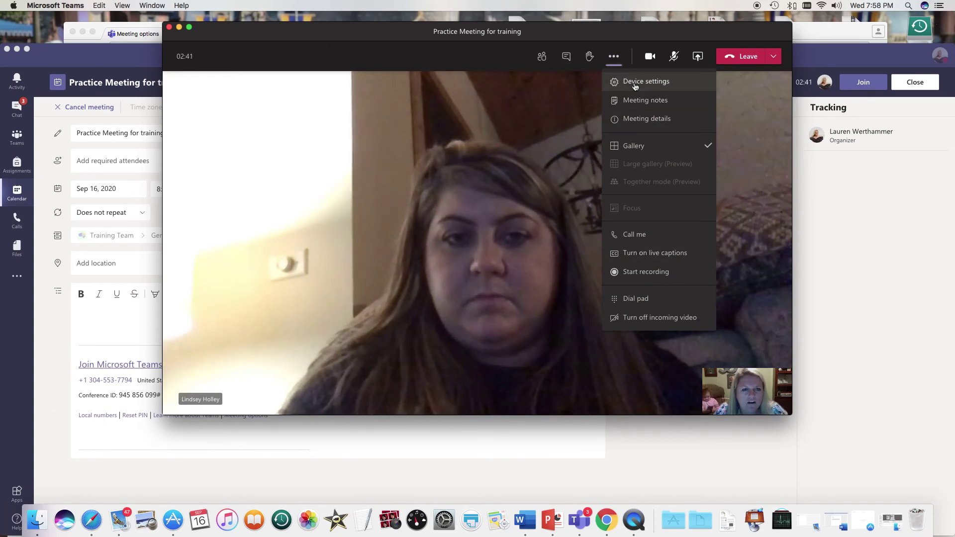
pyautogui.click(636, 120)
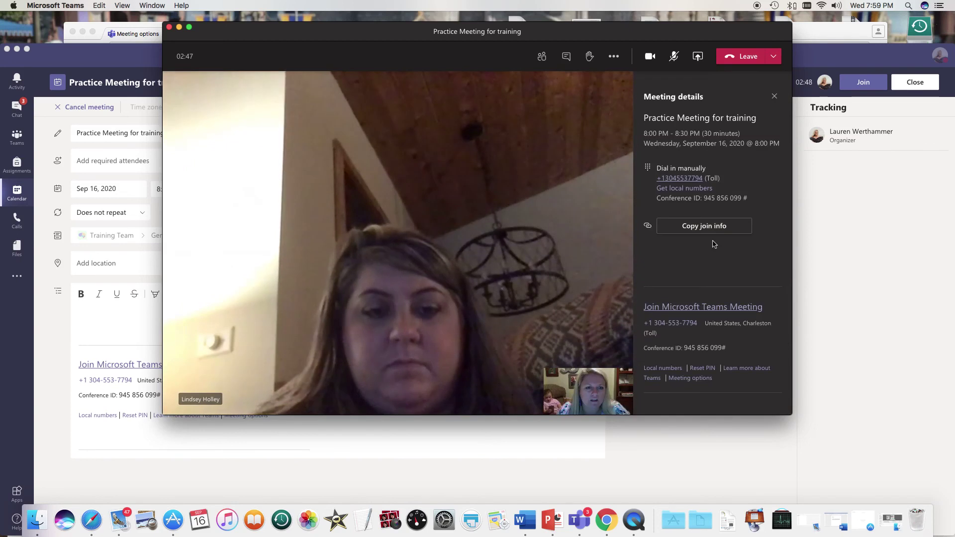
pyautogui.click(699, 379)
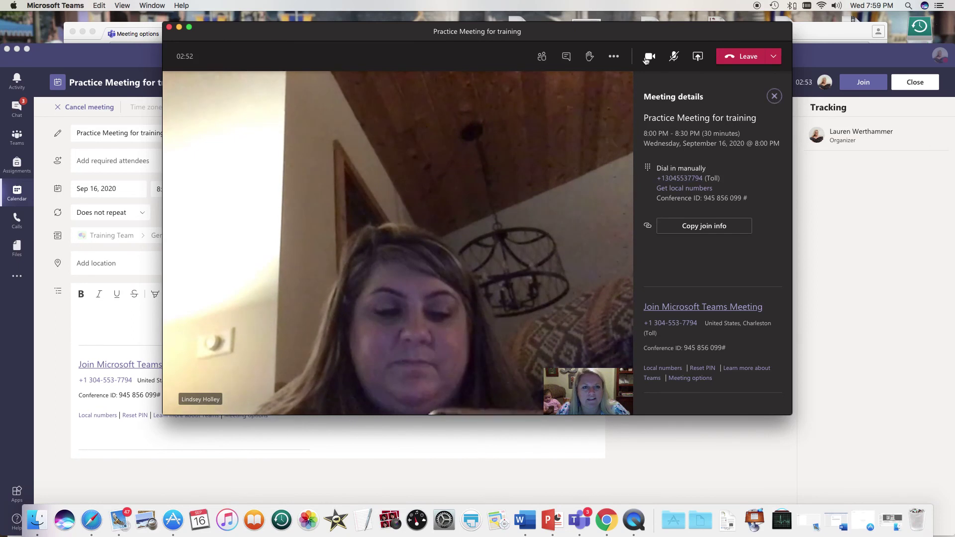
pyautogui.click(774, 96)
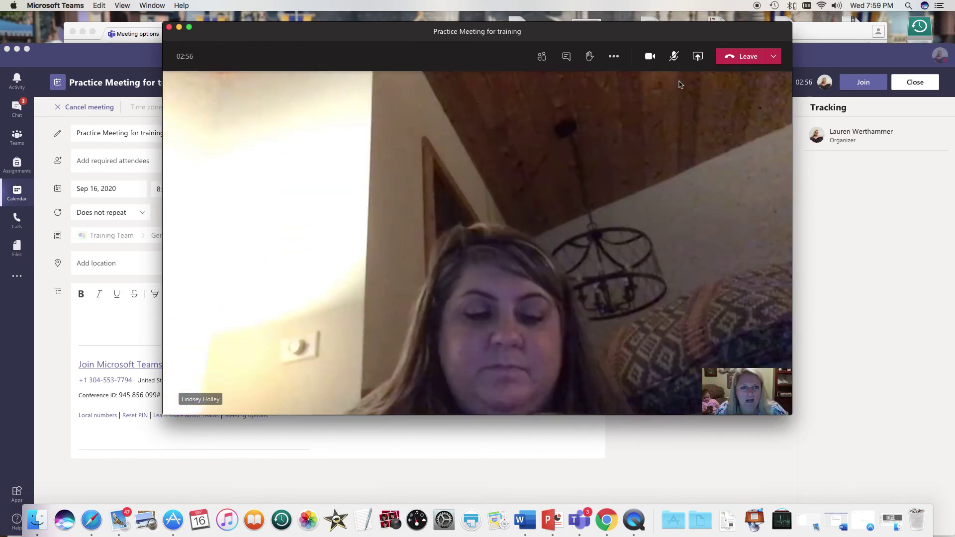
# Show the meeting's participants again and mute the attendee, repeating the mute when their microphone comes back on
pyautogui.click(543, 59)
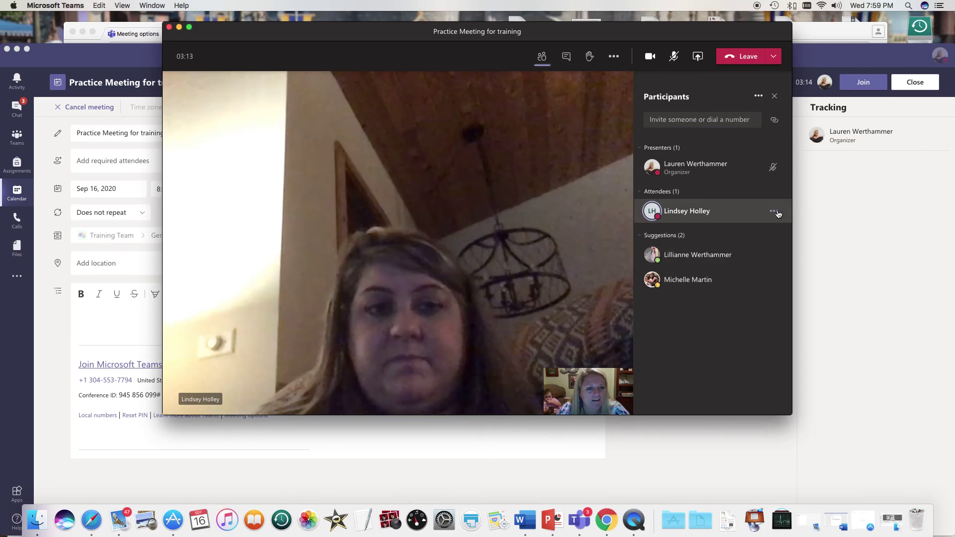
pyautogui.click(774, 210)
pyautogui.click(744, 231)
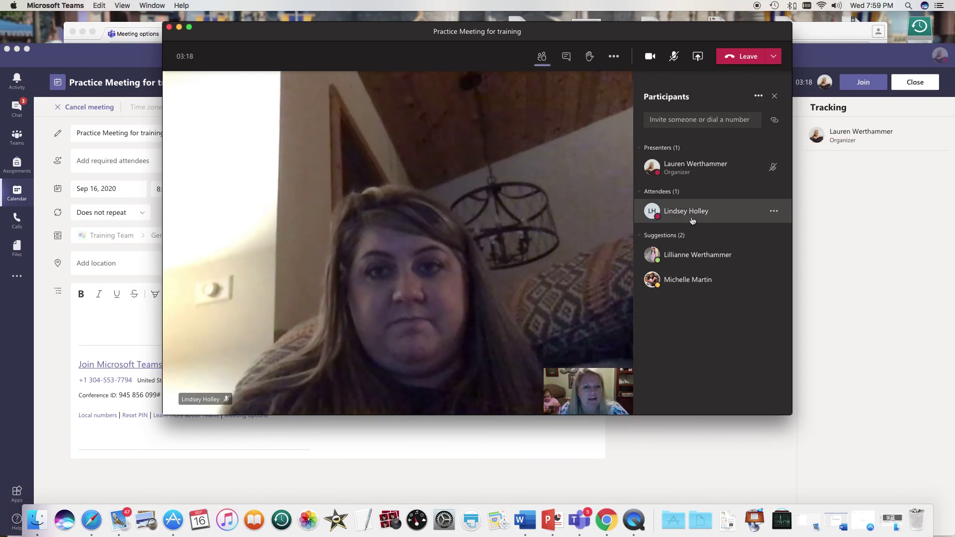
pyautogui.click(773, 211)
pyautogui.click(744, 231)
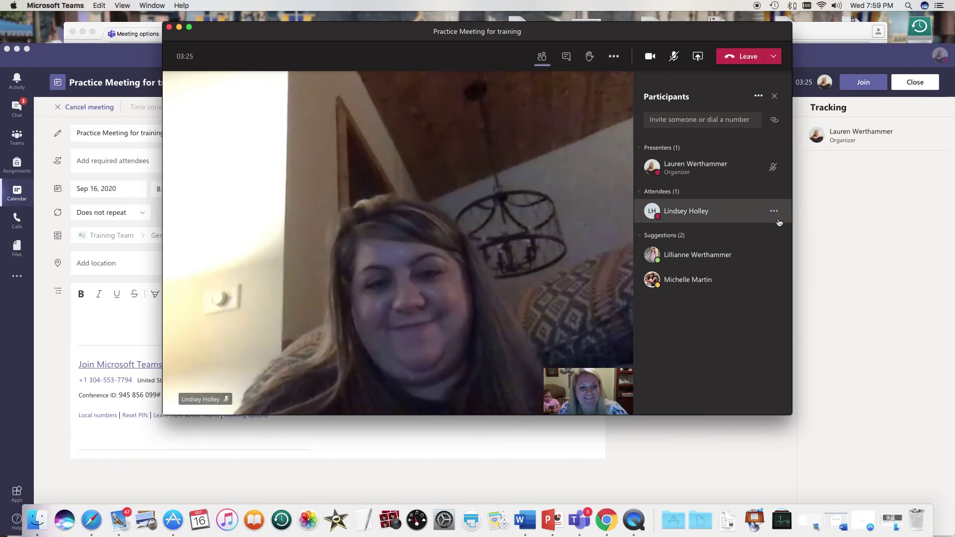
# Mute the attendee once more, and view the options available for the muted attendee
pyautogui.click(774, 213)
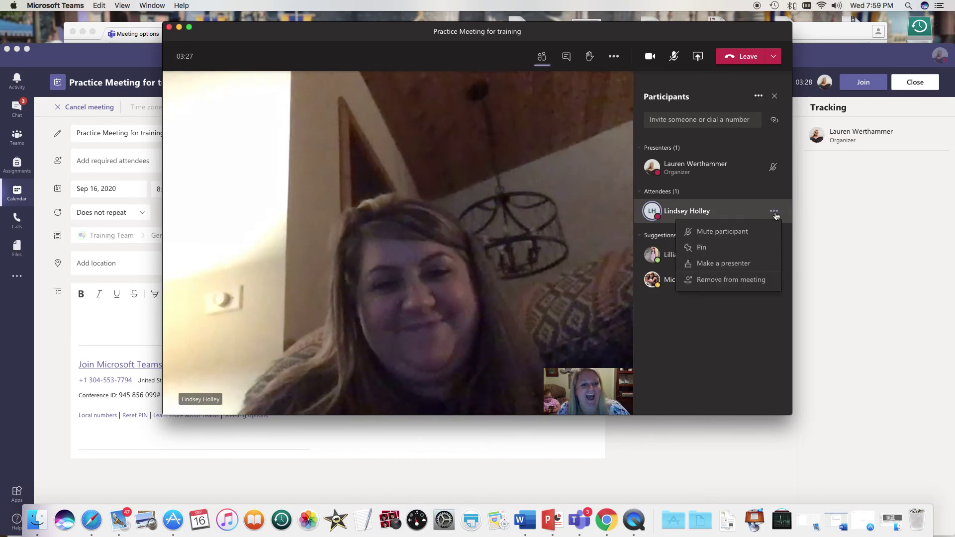
pyautogui.click(750, 230)
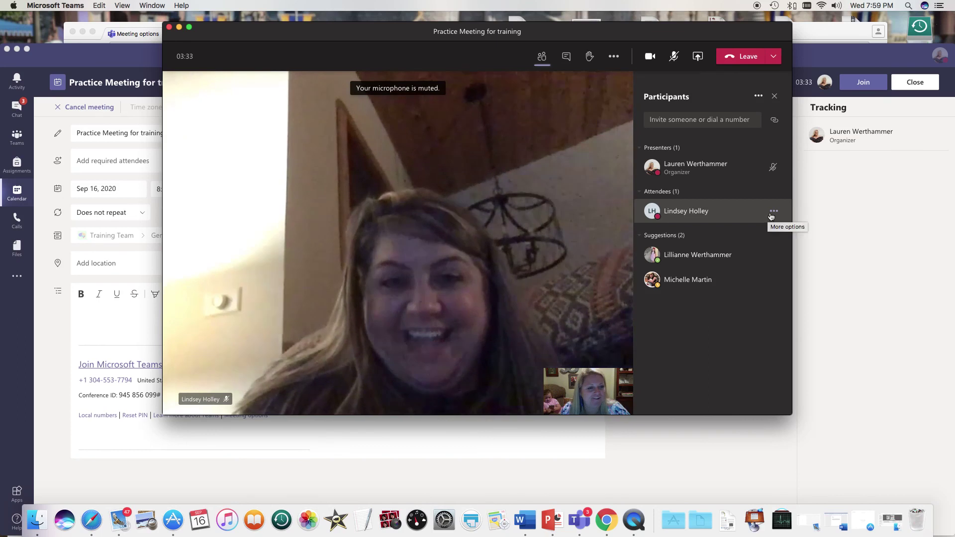
pyautogui.click(772, 213)
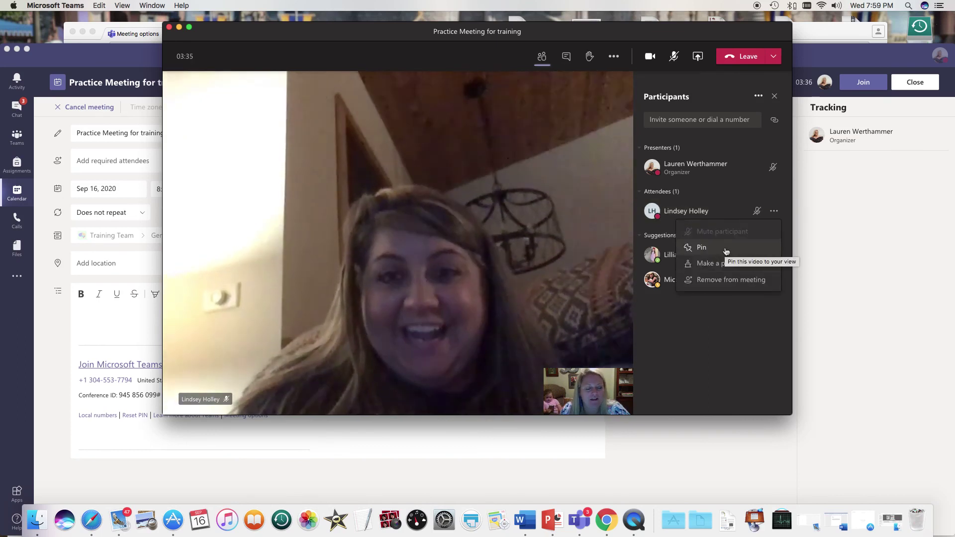
pyautogui.click(720, 294)
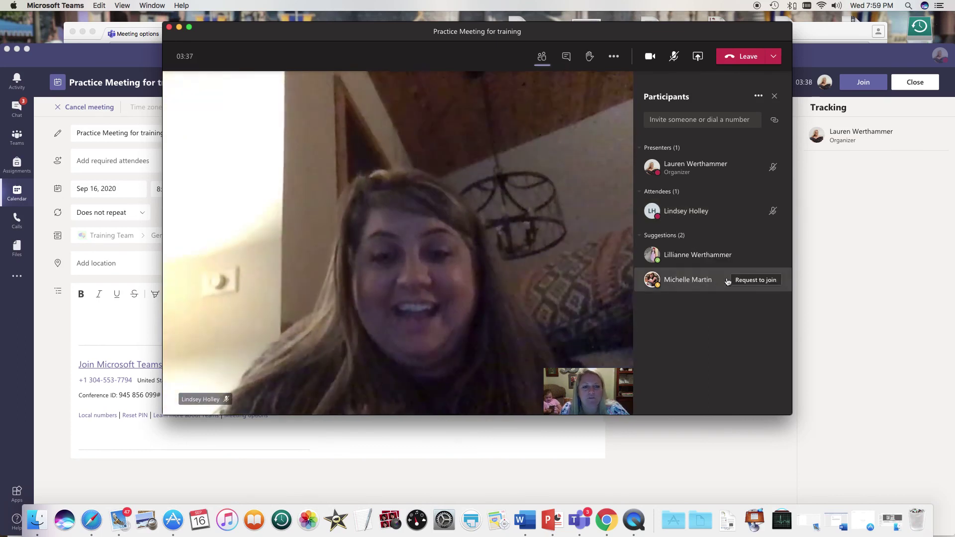